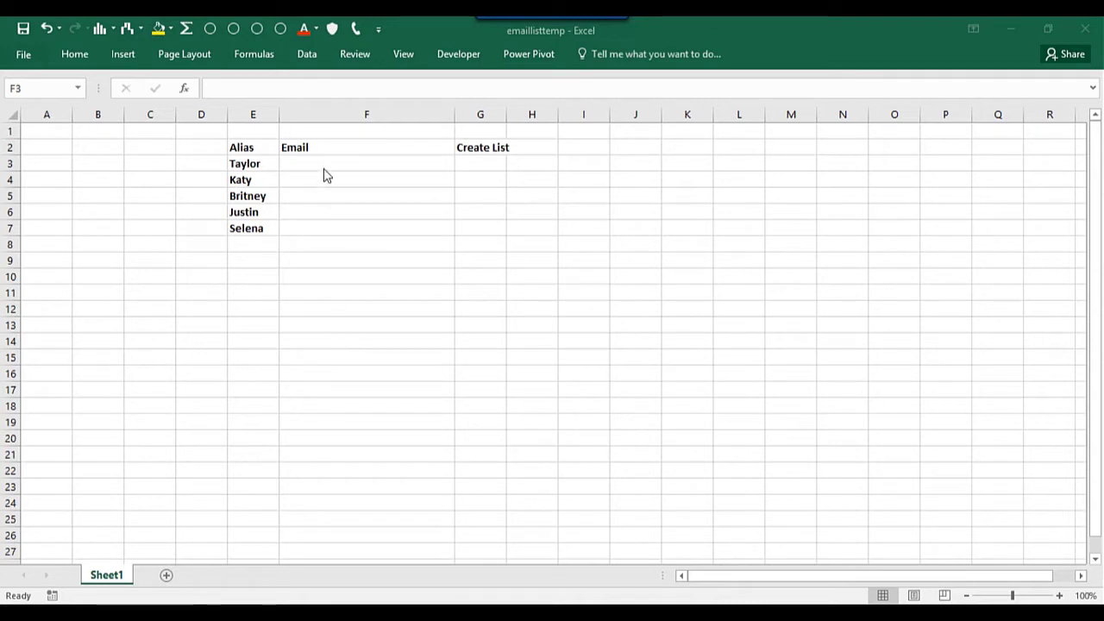
pyautogui.click(266, 164)
pyautogui.click(255, 198)
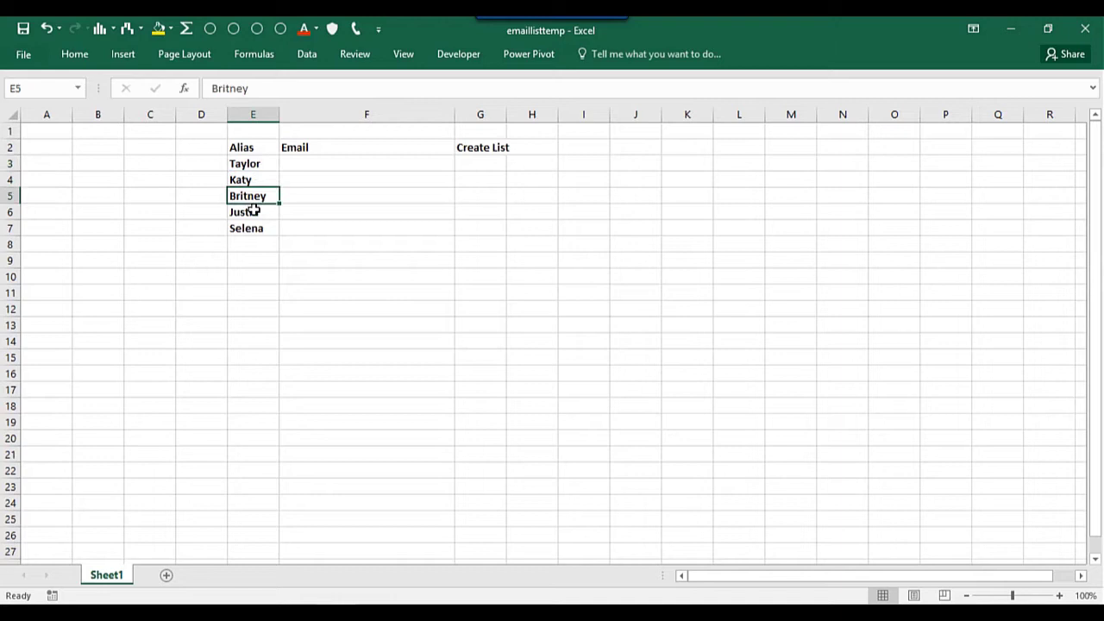
pyautogui.click(251, 230)
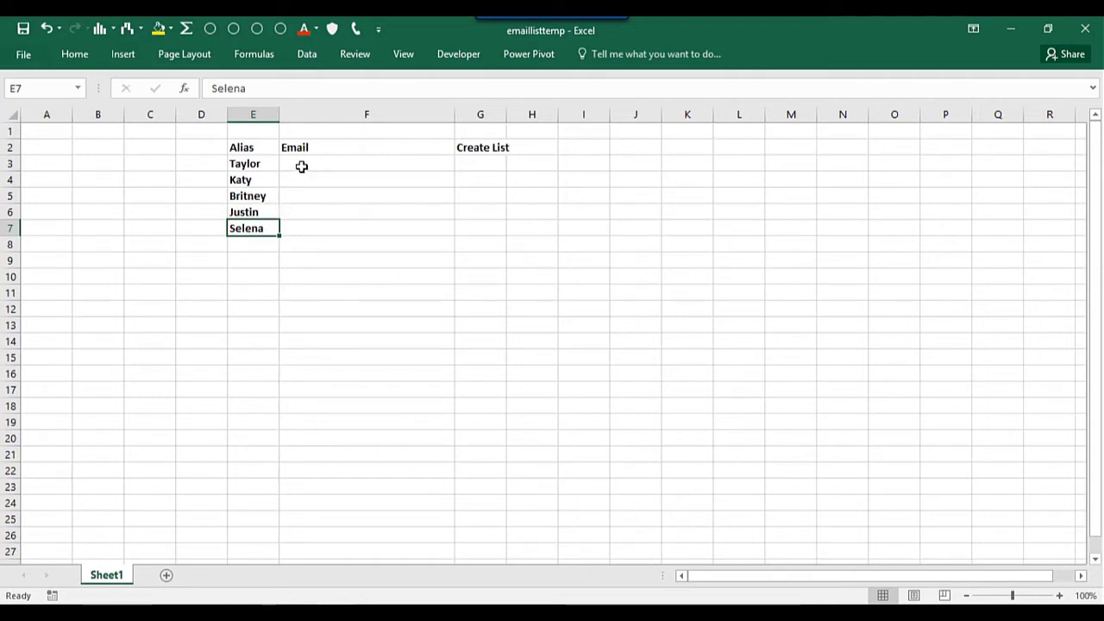
pyautogui.click(301, 166)
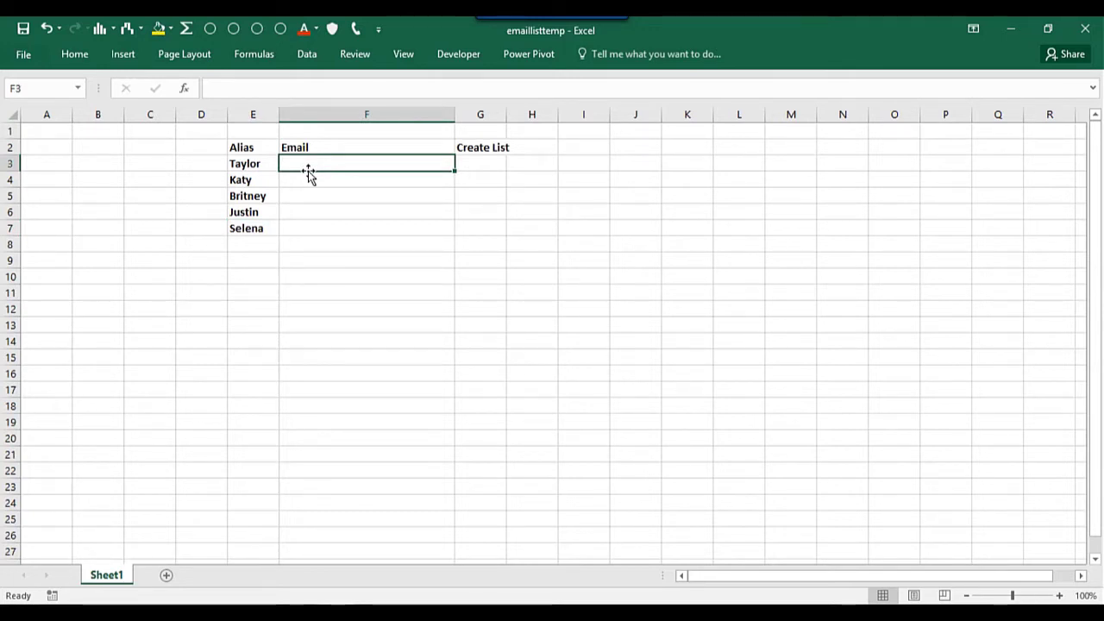
pyautogui.write('=')
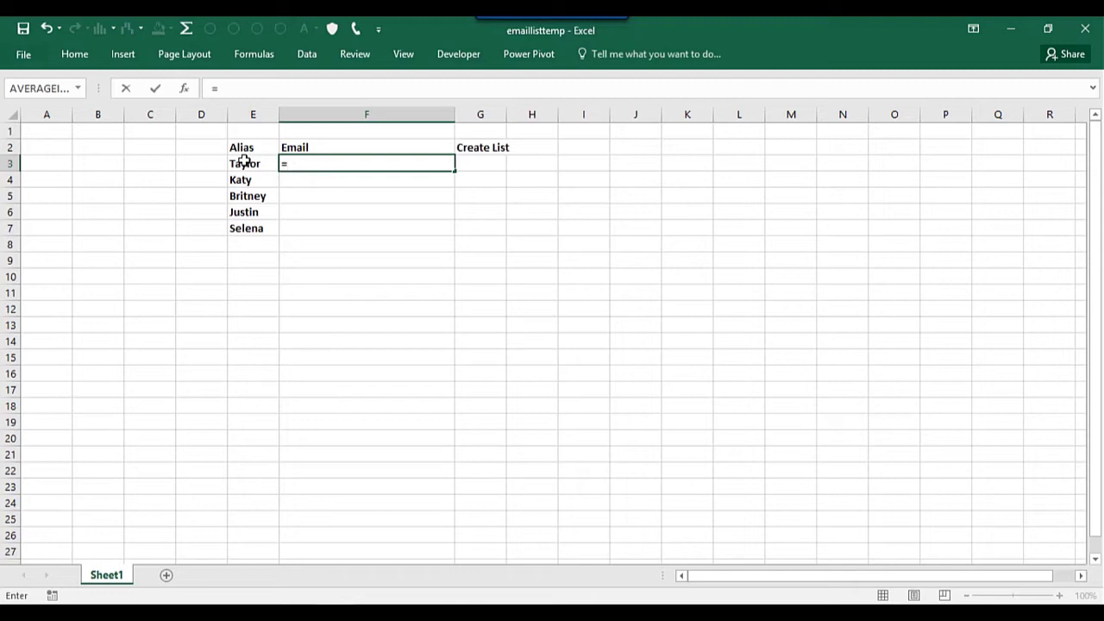
pyautogui.click(244, 163)
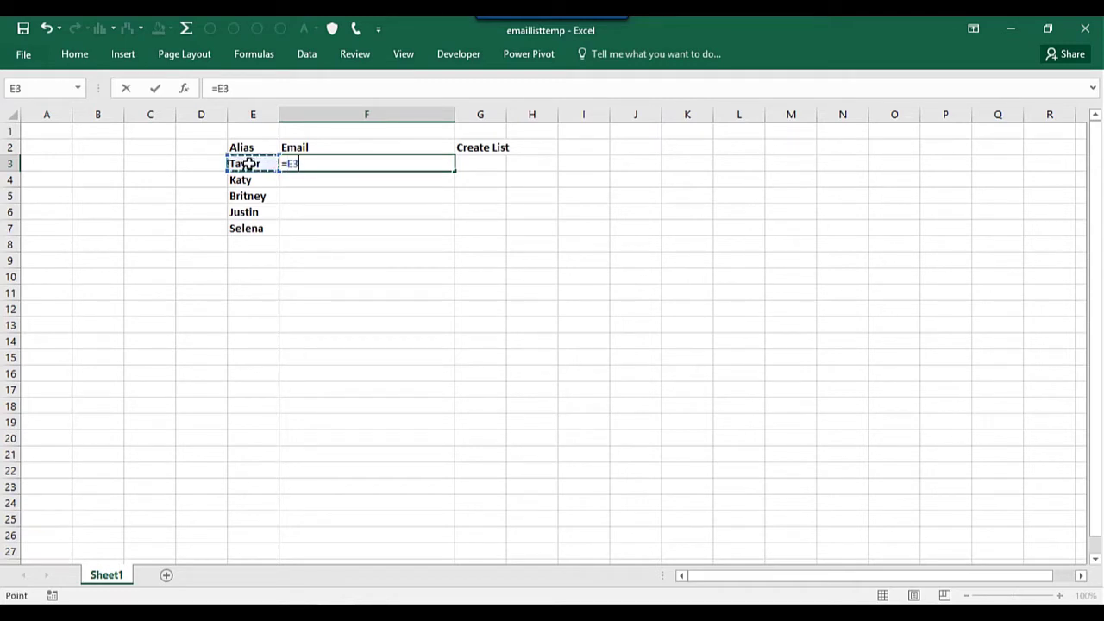
pyautogui.write('&"')
pyautogui.write('@uh.edu')
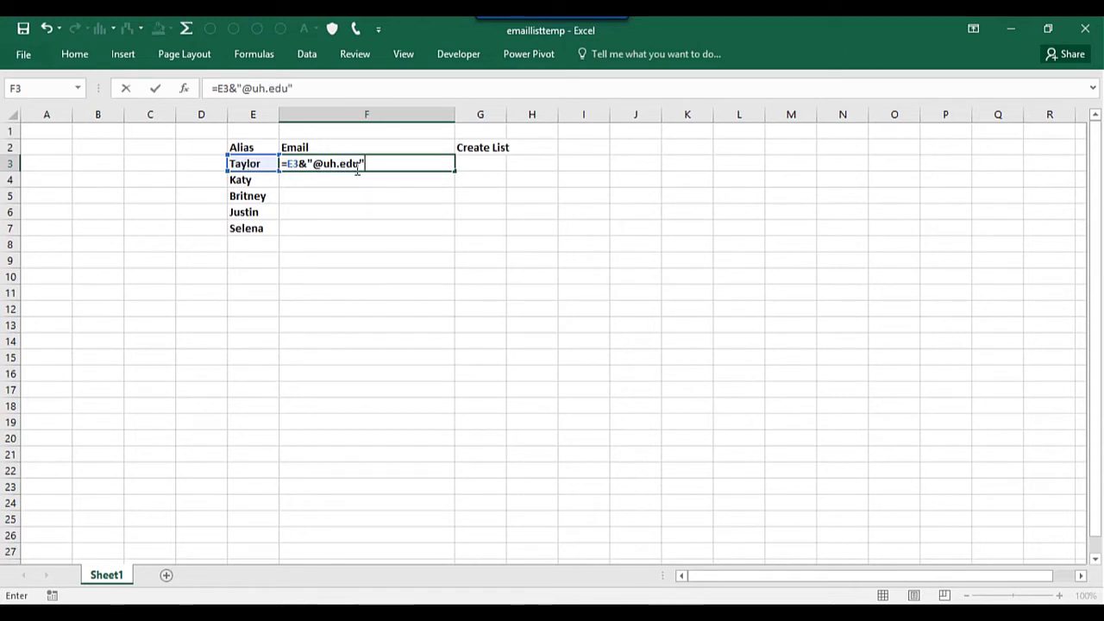
pyautogui.press('Return')
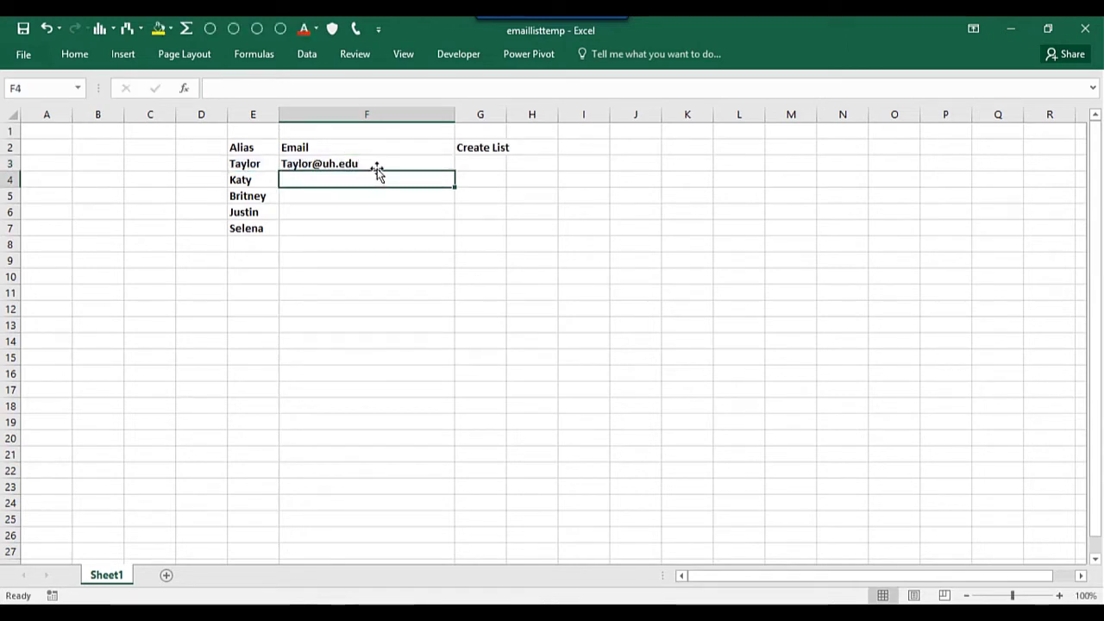
pyautogui.click(444, 164)
pyautogui.moveTo(458, 172); pyautogui.dragTo(450, 235)
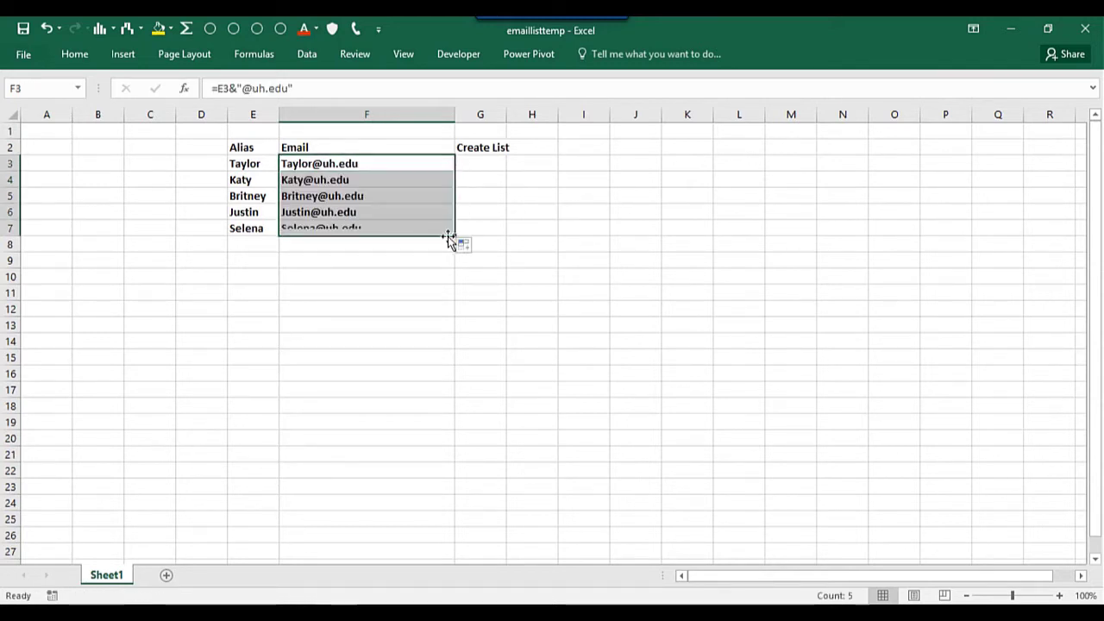
pyautogui.click(471, 157)
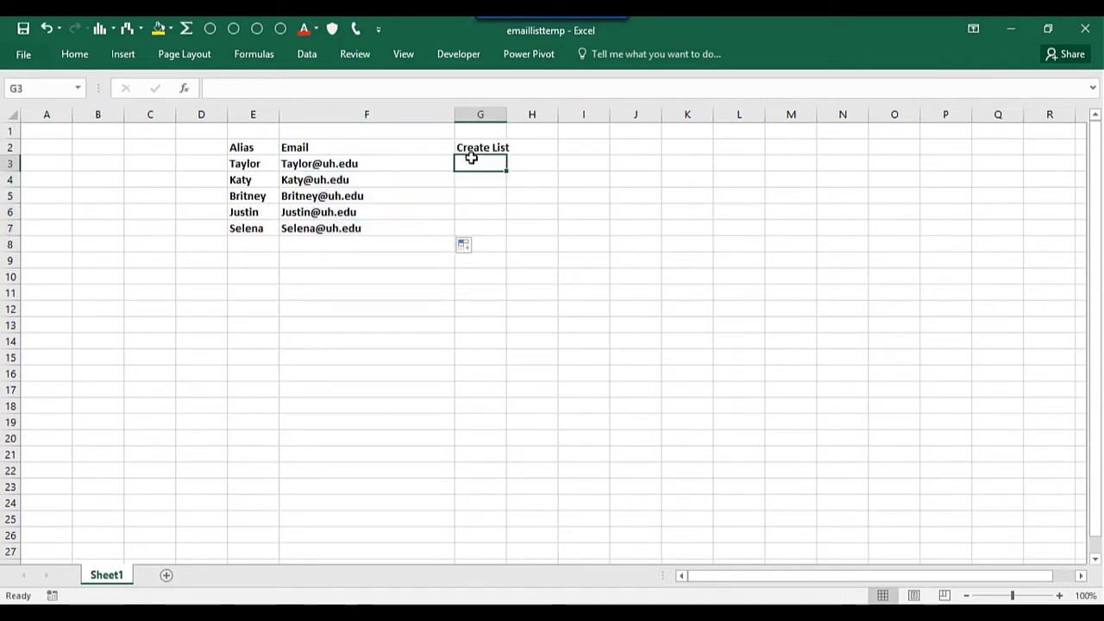
pyautogui.write('=')
pyautogui.click(414, 164)
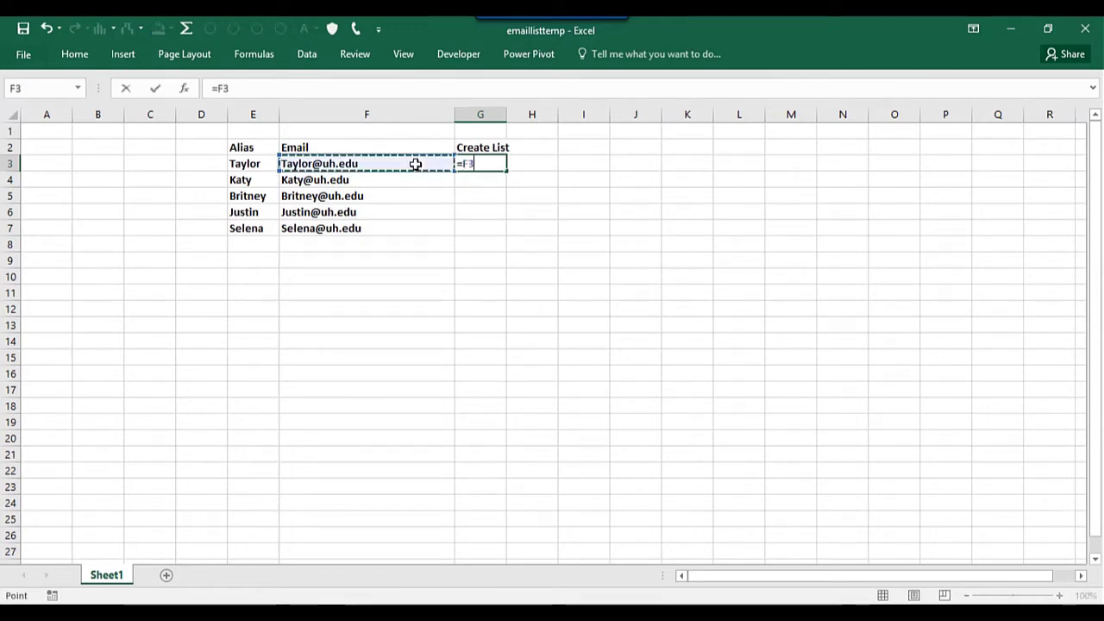
pyautogui.write('&')
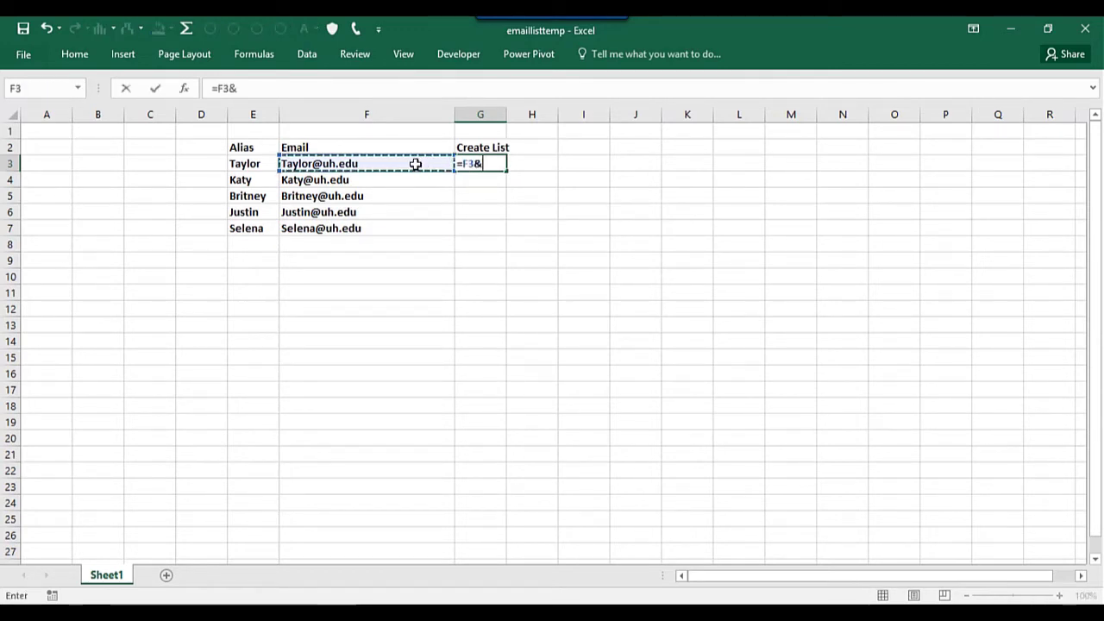
pyautogui.write('";')
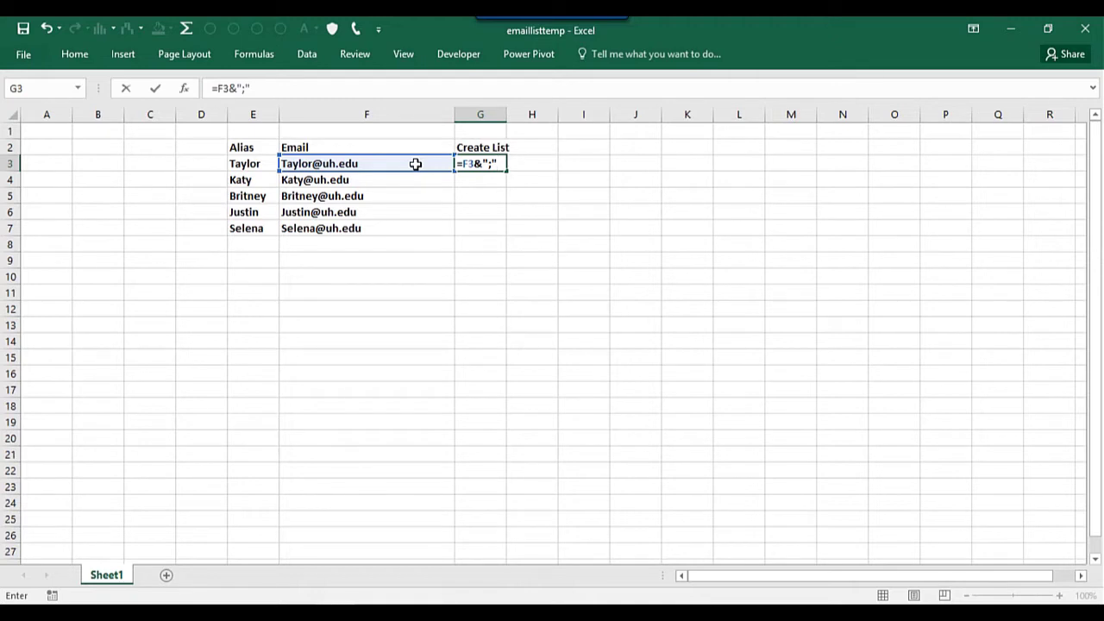
pyautogui.click(458, 183)
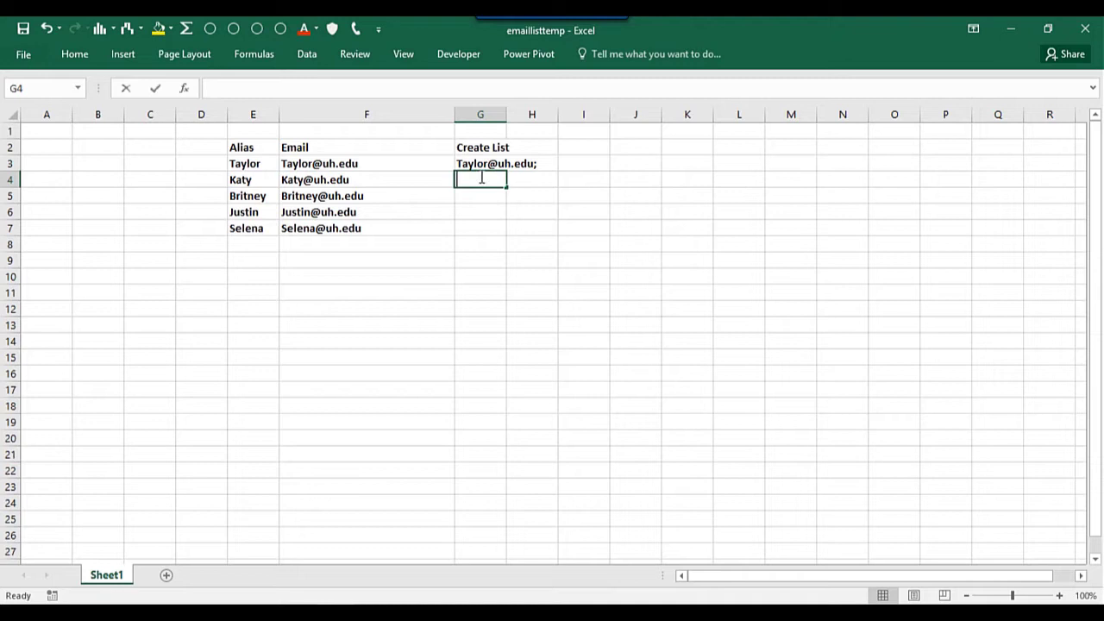
pyautogui.write('=')
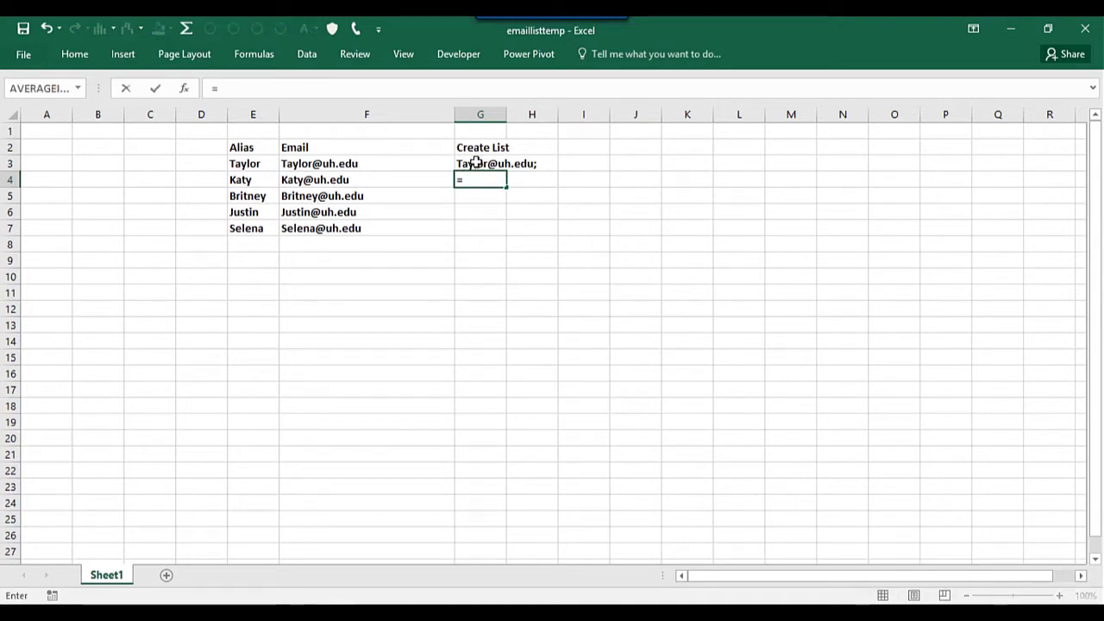
pyautogui.click(477, 163)
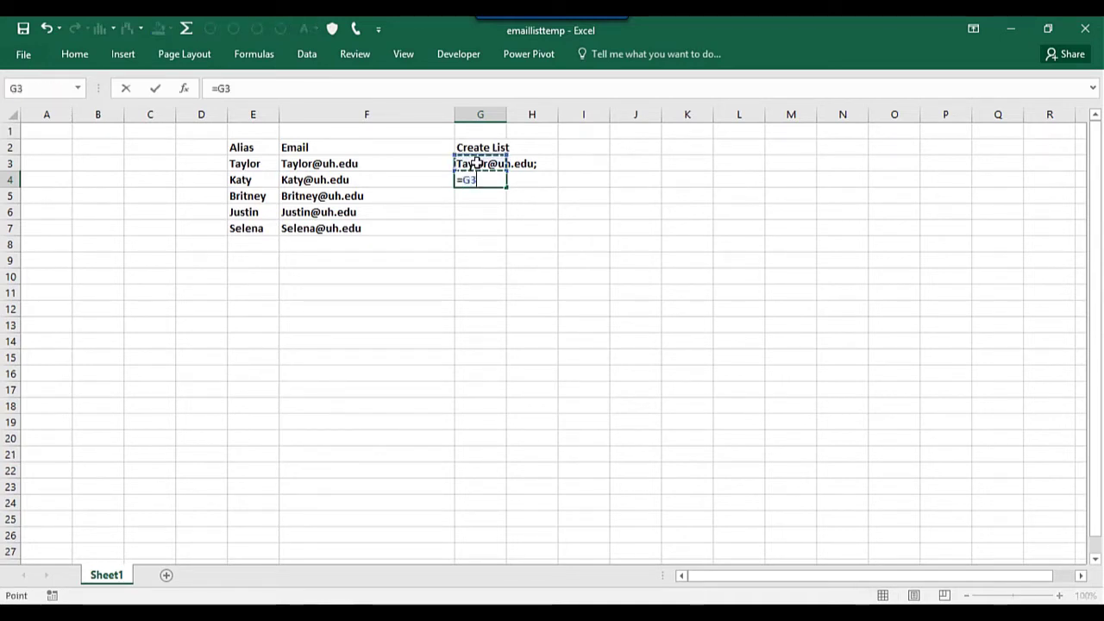
pyautogui.write('&')
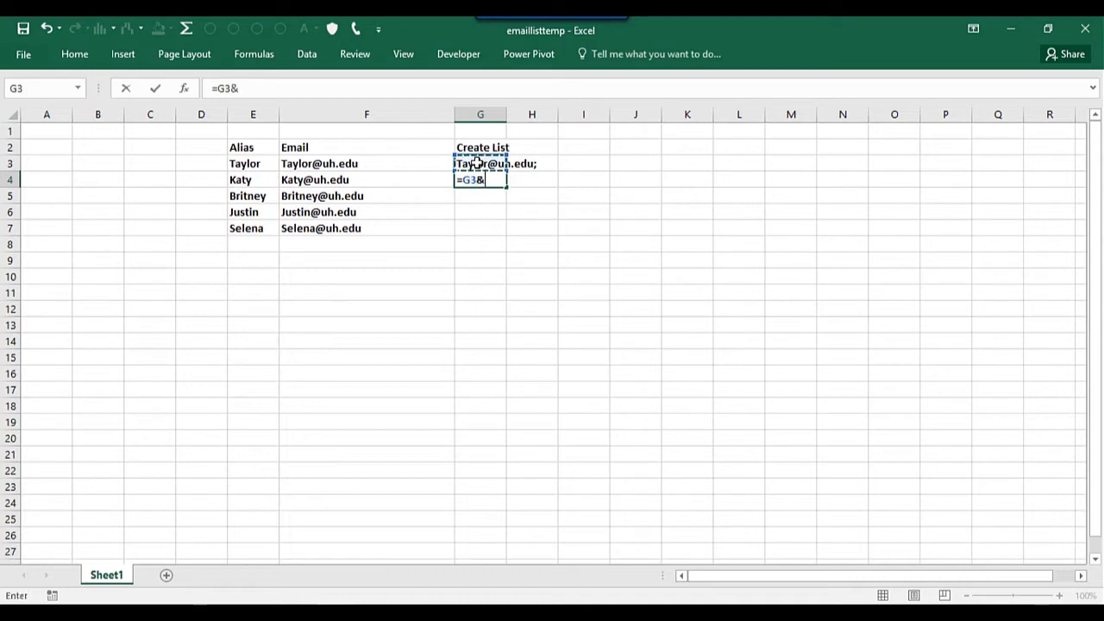
pyautogui.click(369, 177)
pyautogui.write('&')
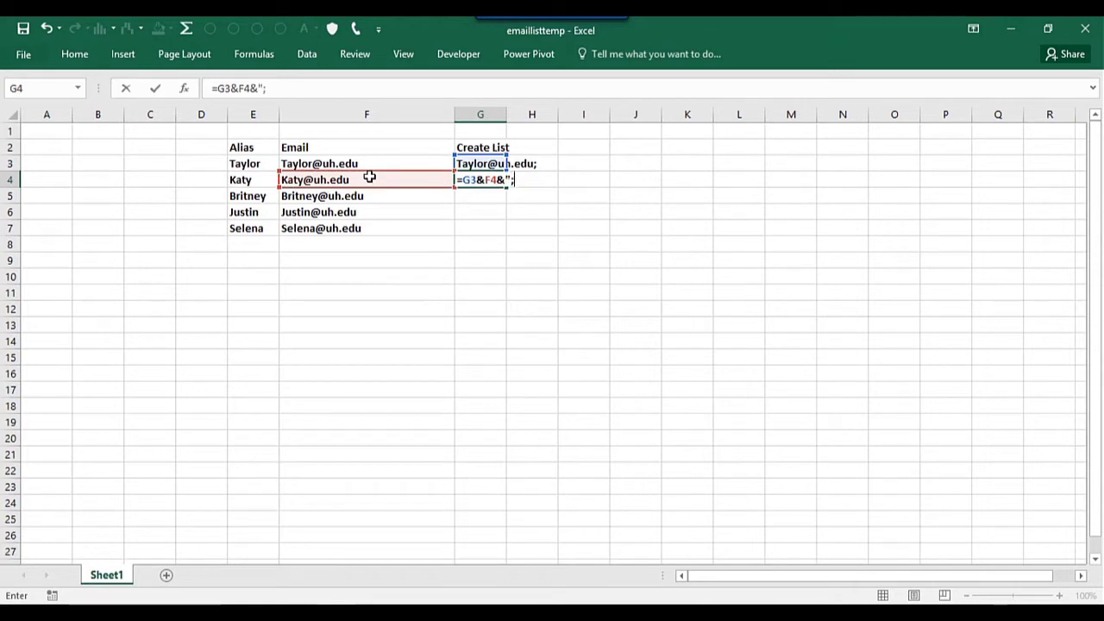
pyautogui.write('"')
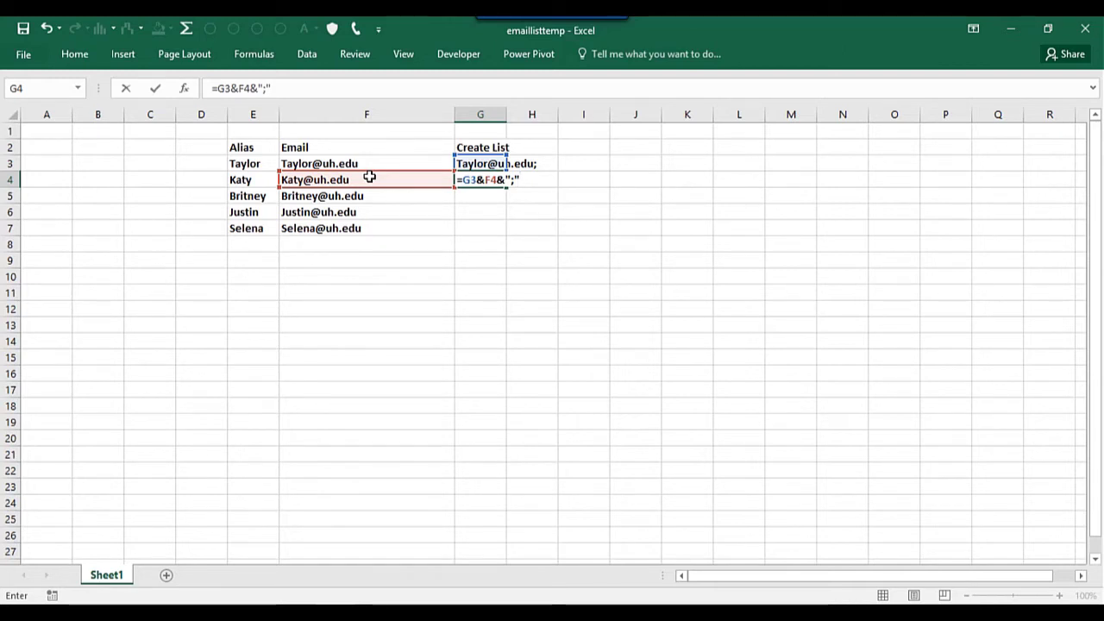
pyautogui.press('Return')
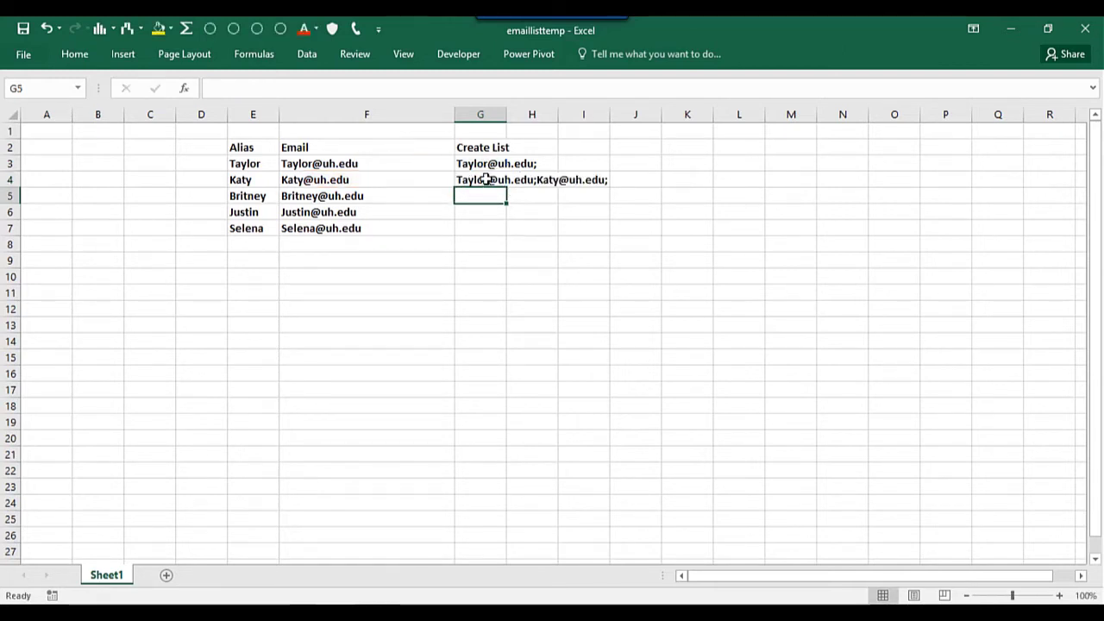
# Fill the G4 list formula down to G7 and widen column G to fit the lists
pyautogui.click(485, 178)
pyautogui.moveTo(507, 187); pyautogui.dragTo(509, 242)
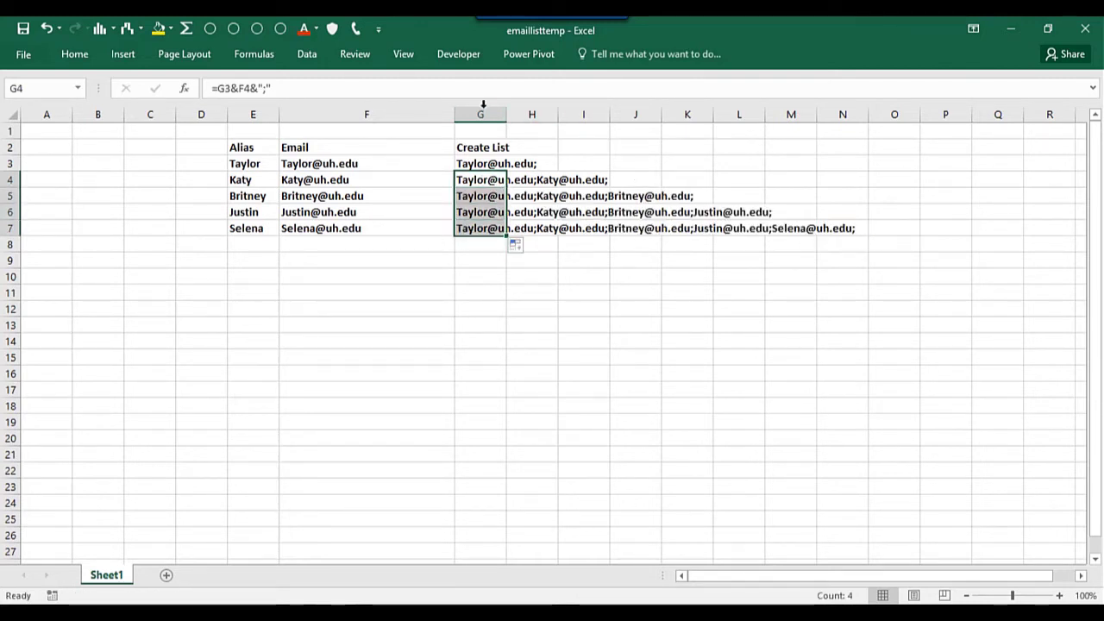
pyautogui.moveTo(507, 114); pyautogui.dragTo(869, 162)
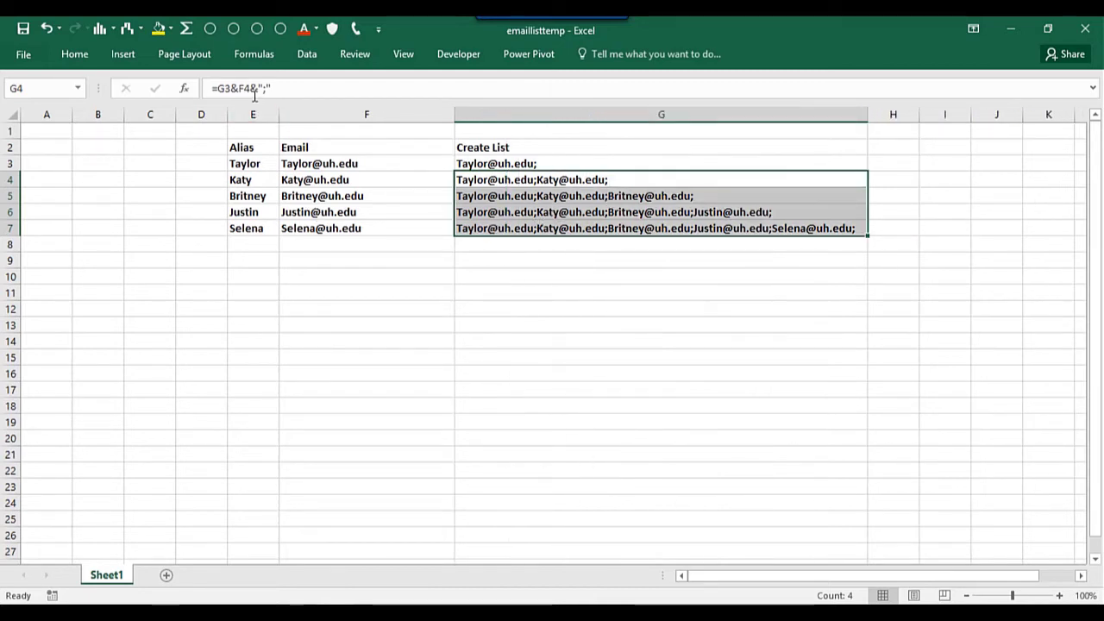
# Delete the trailing &";" from G7's formula so the full list ends without a semicolon
pyautogui.click(271, 88)
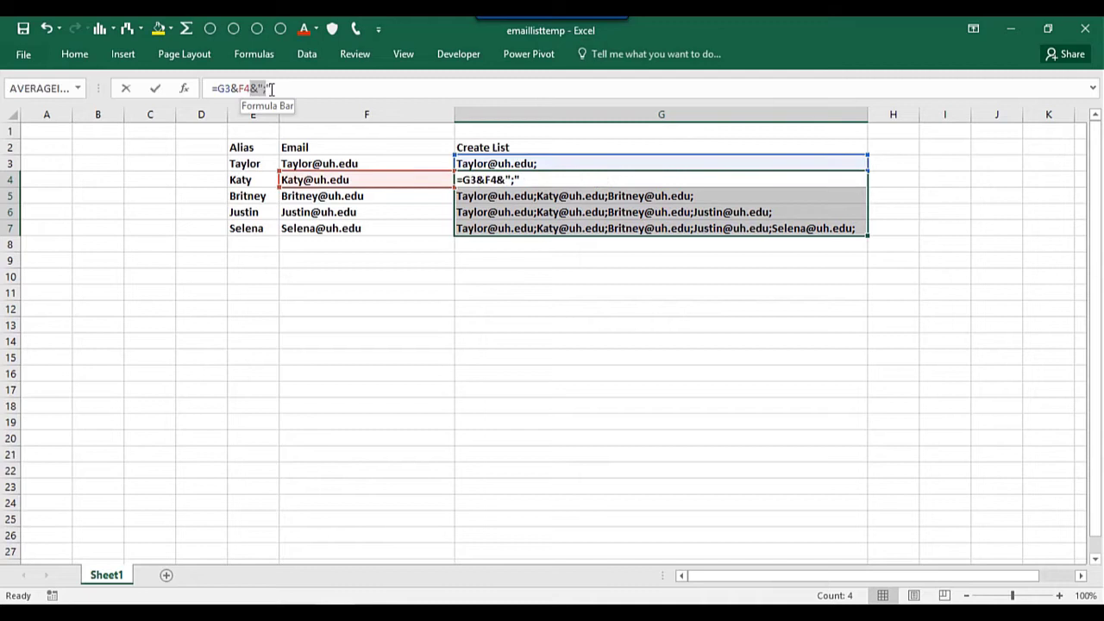
pyautogui.moveTo(271, 88); pyautogui.dragTo(279, 88)
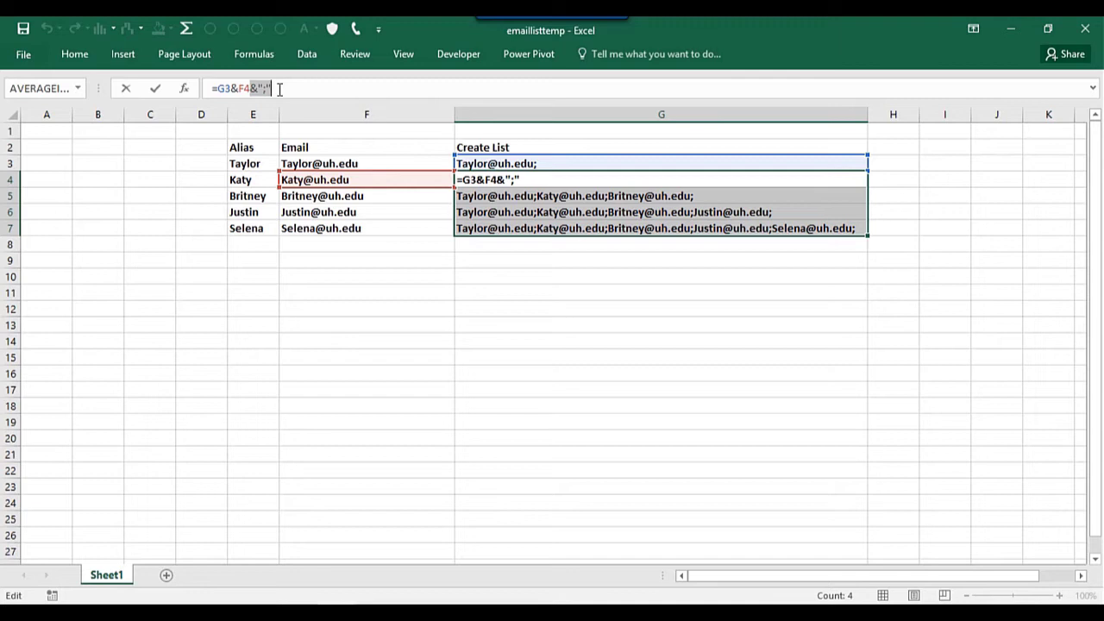
pyautogui.press('Escape')
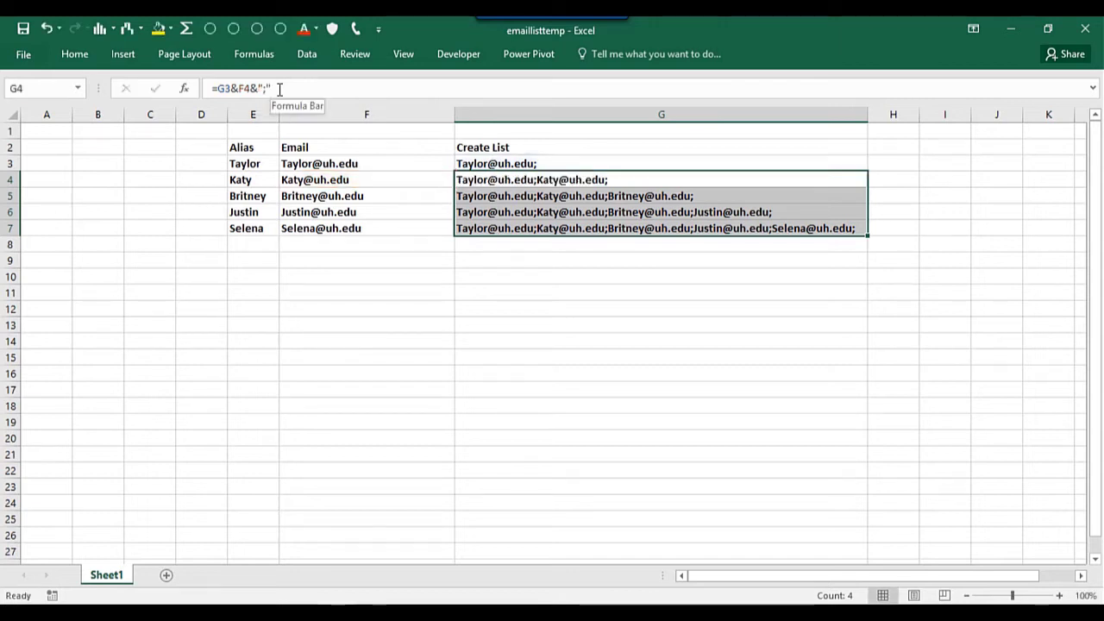
pyautogui.click(483, 228)
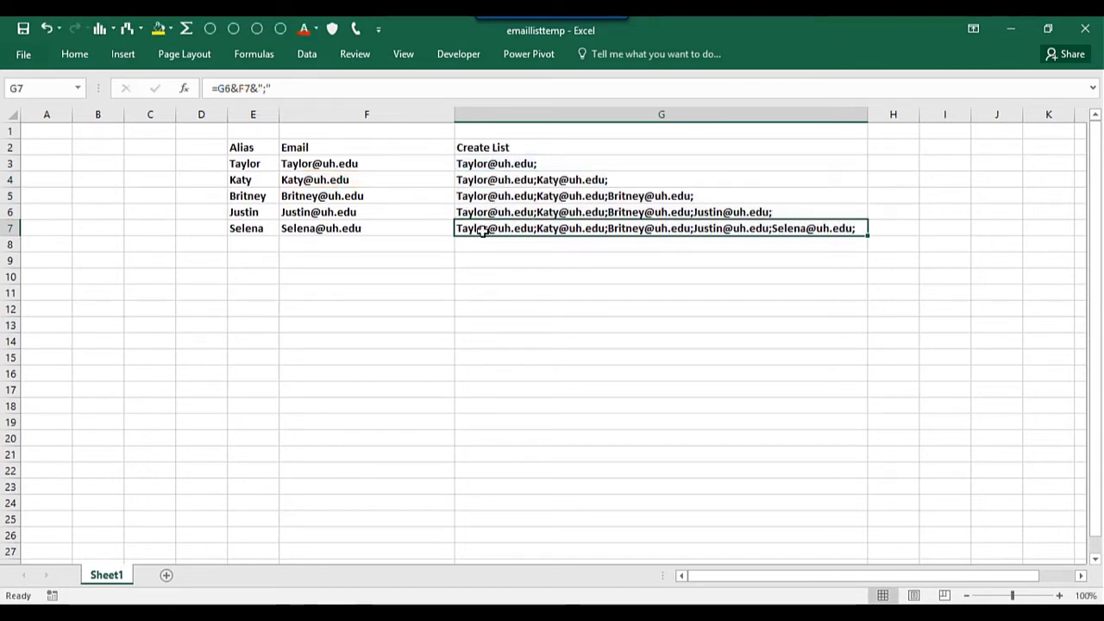
pyautogui.click(253, 87)
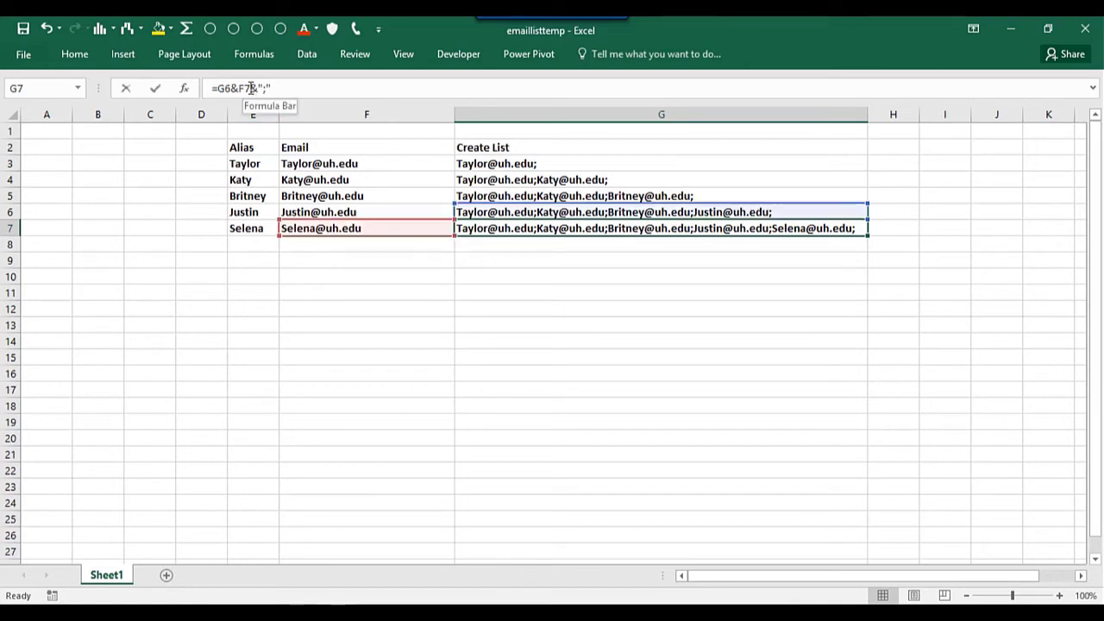
pyautogui.moveTo(250, 88); pyautogui.dragTo(276, 95)
pyautogui.press('BackSpace')
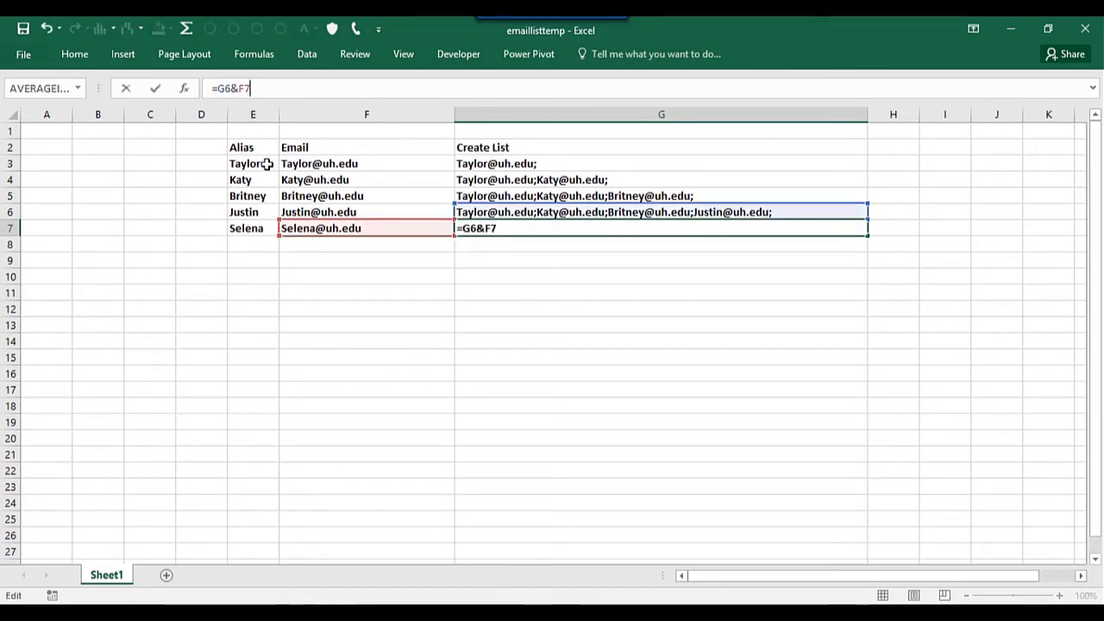
pyautogui.press('Return')
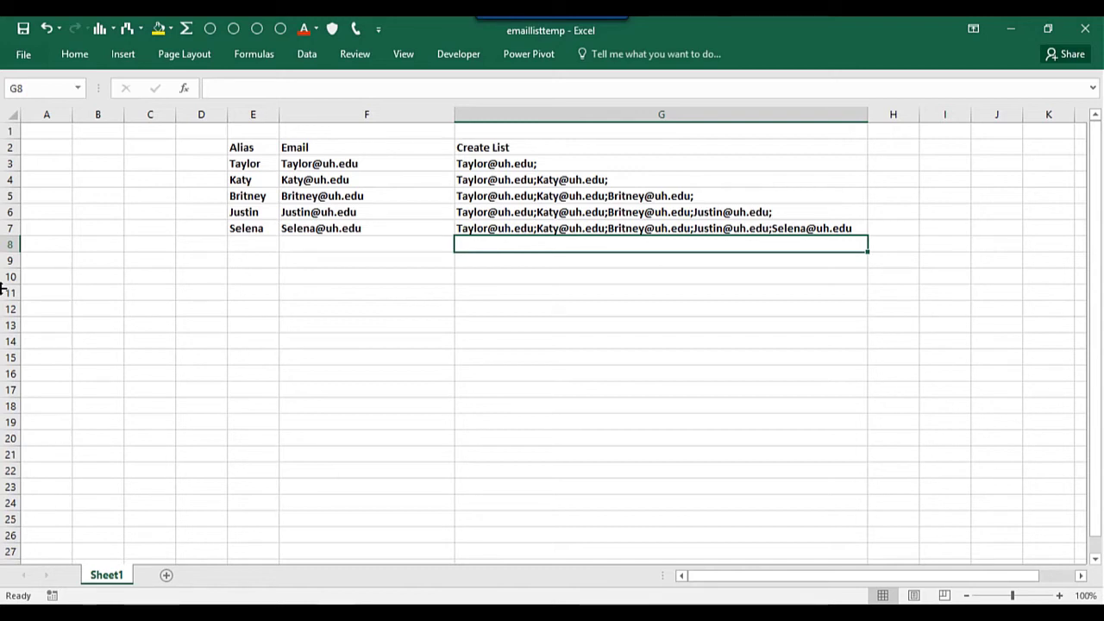
# Copy the combined list in G7 and paste it into F13 as values only
pyautogui.click(470, 228)
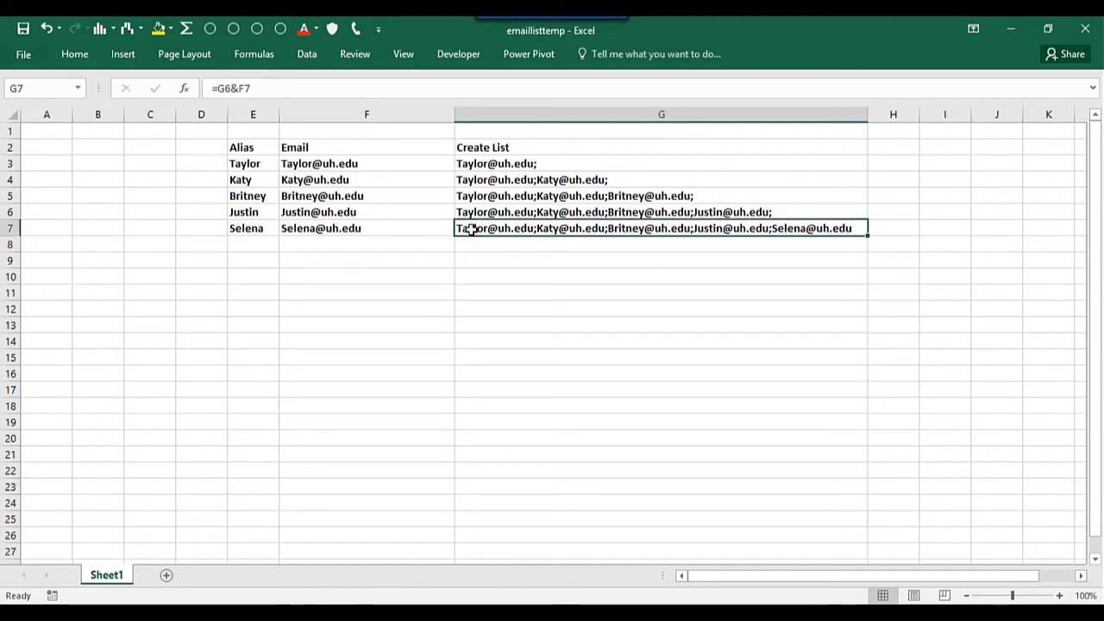
pyautogui.rightClick(469, 229)
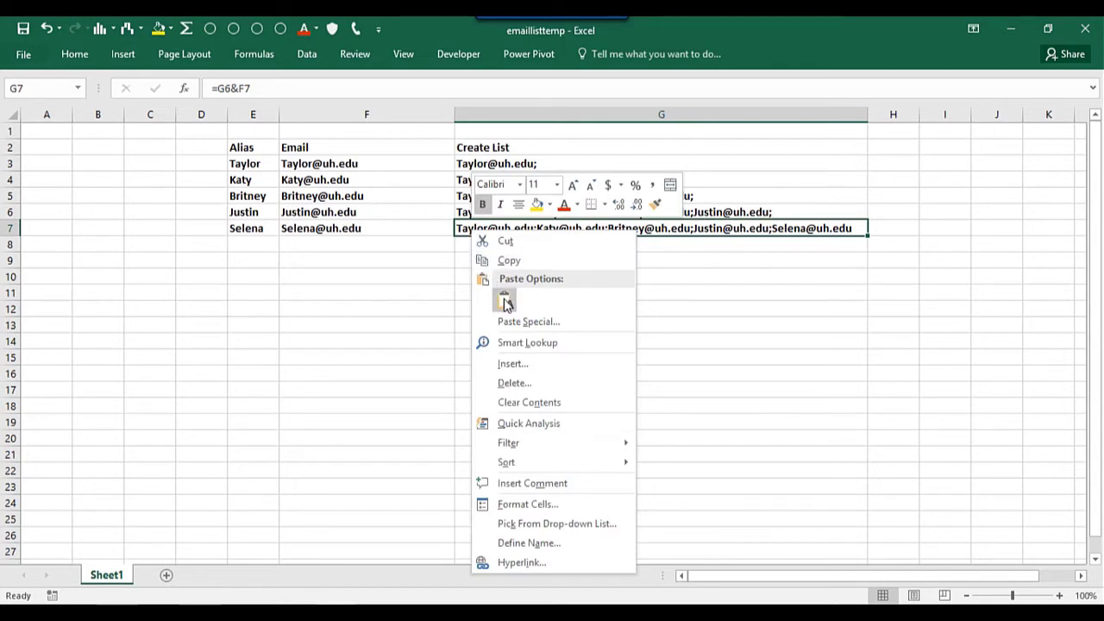
pyautogui.click(507, 260)
pyautogui.click(340, 319)
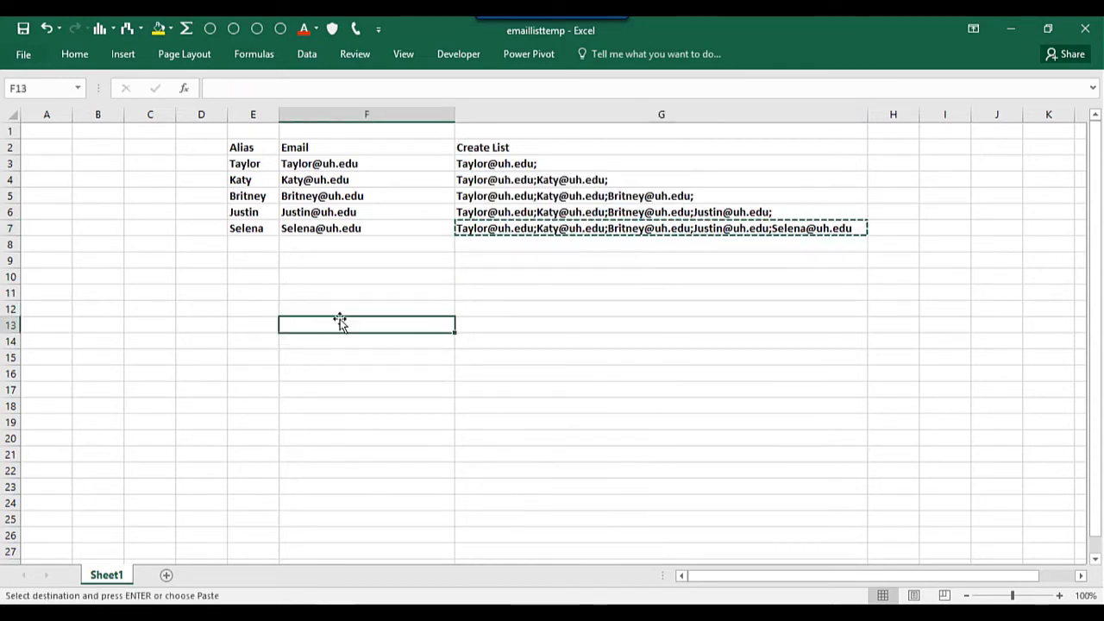
pyautogui.rightClick(338, 320)
pyautogui.click(395, 325)
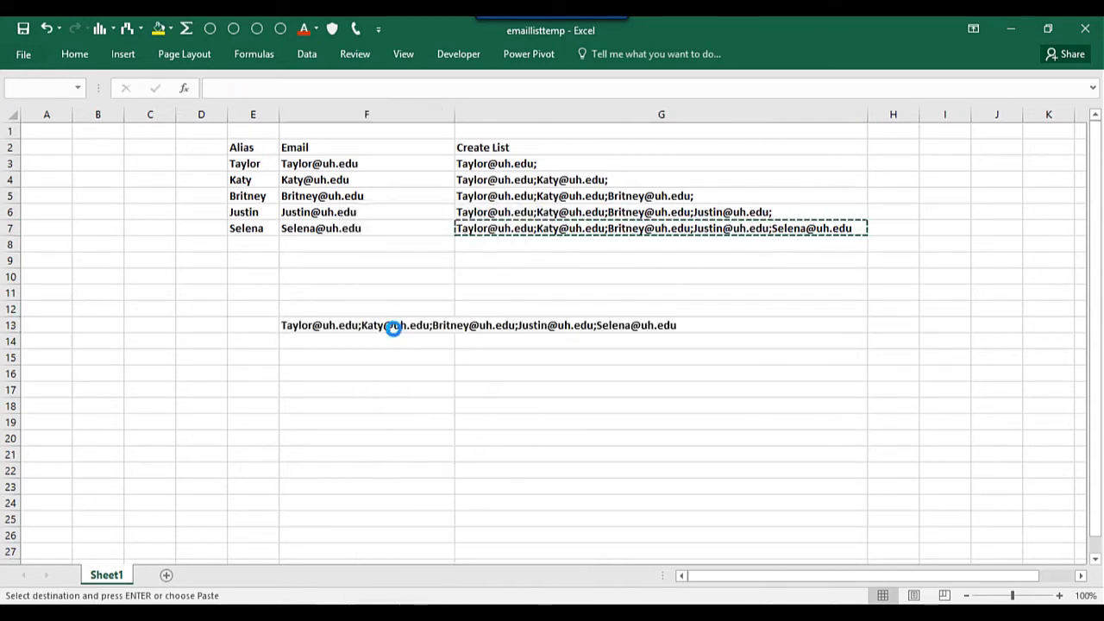
pyautogui.click(356, 361)
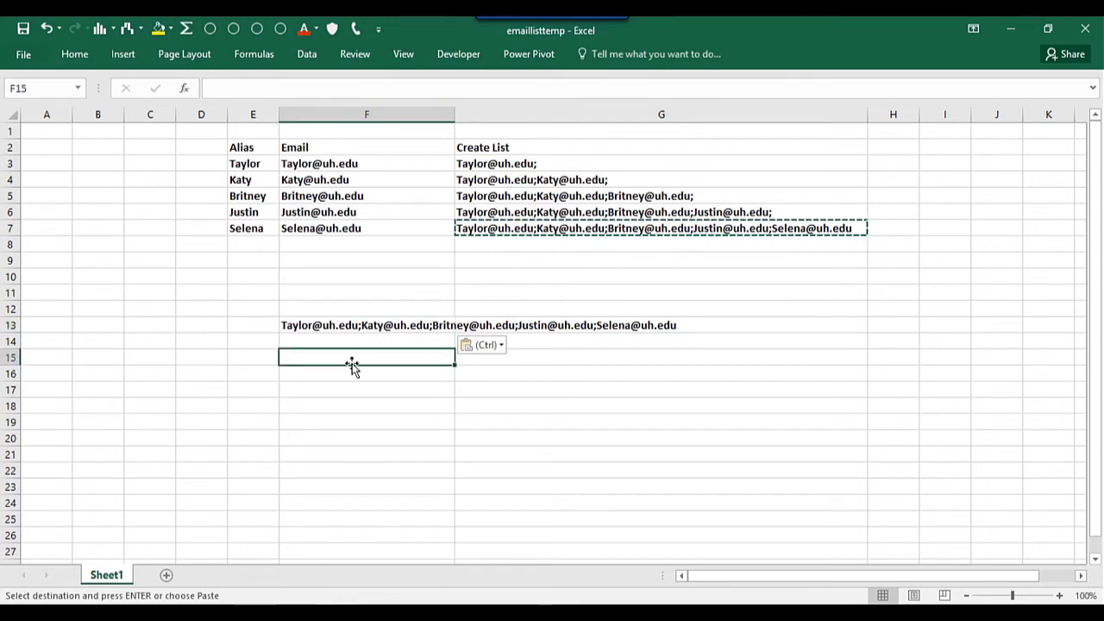
pyautogui.click(294, 325)
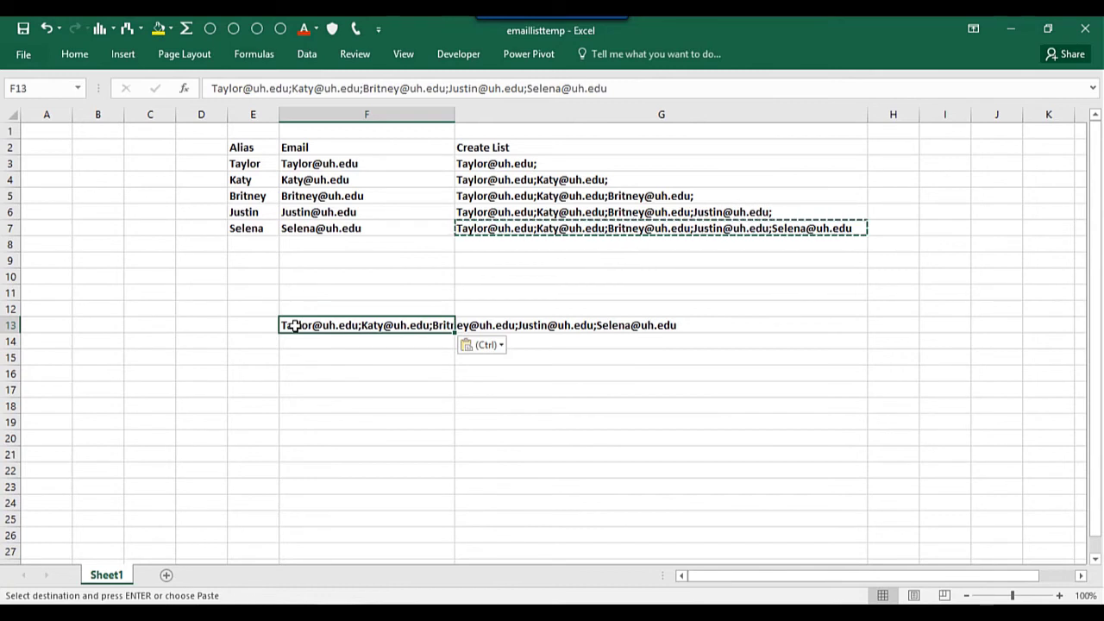
pyautogui.press('Escape')
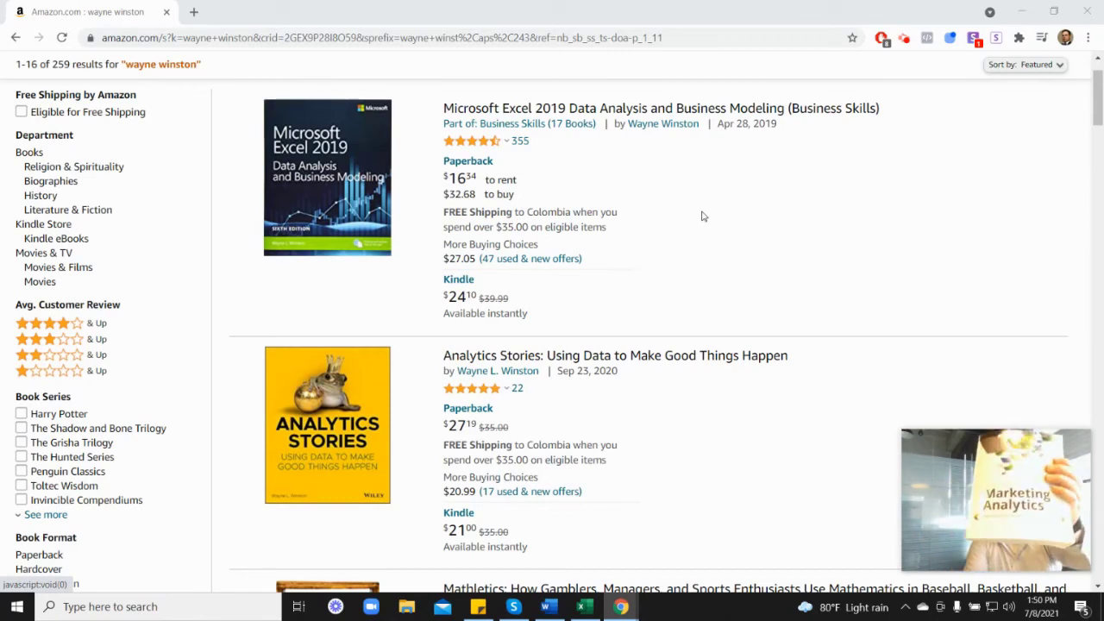
# Scroll down and back up through the Amazon results for the author's Excel and analytics books
pyautogui.scroll(-3, 988, 356)
pyautogui.scroll(-3, 1003, 302)
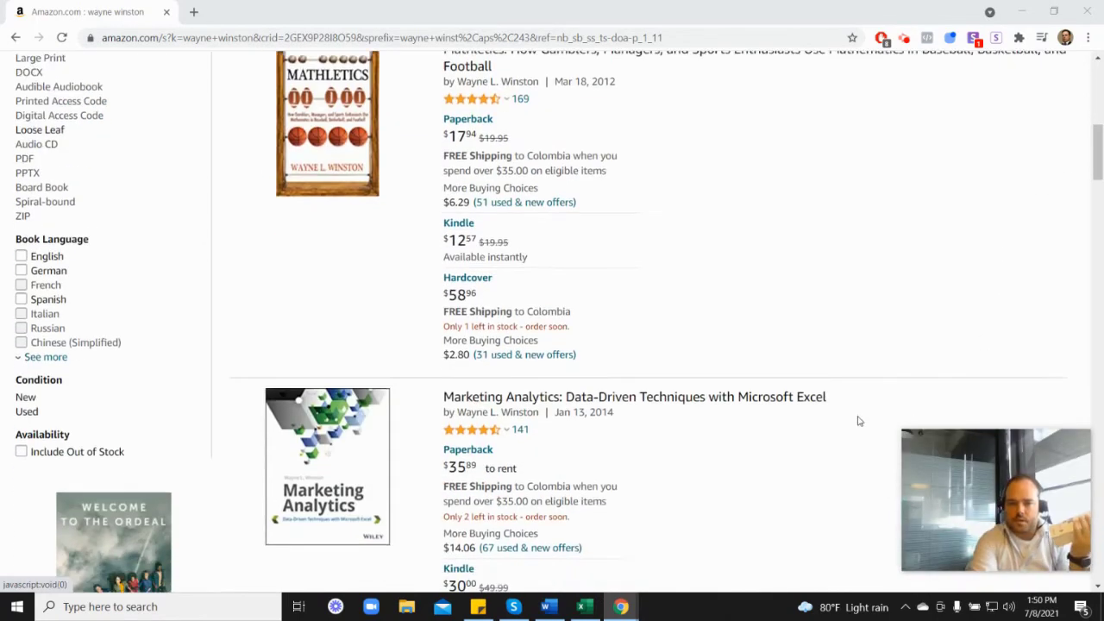
pyautogui.scroll(-1, 857, 419)
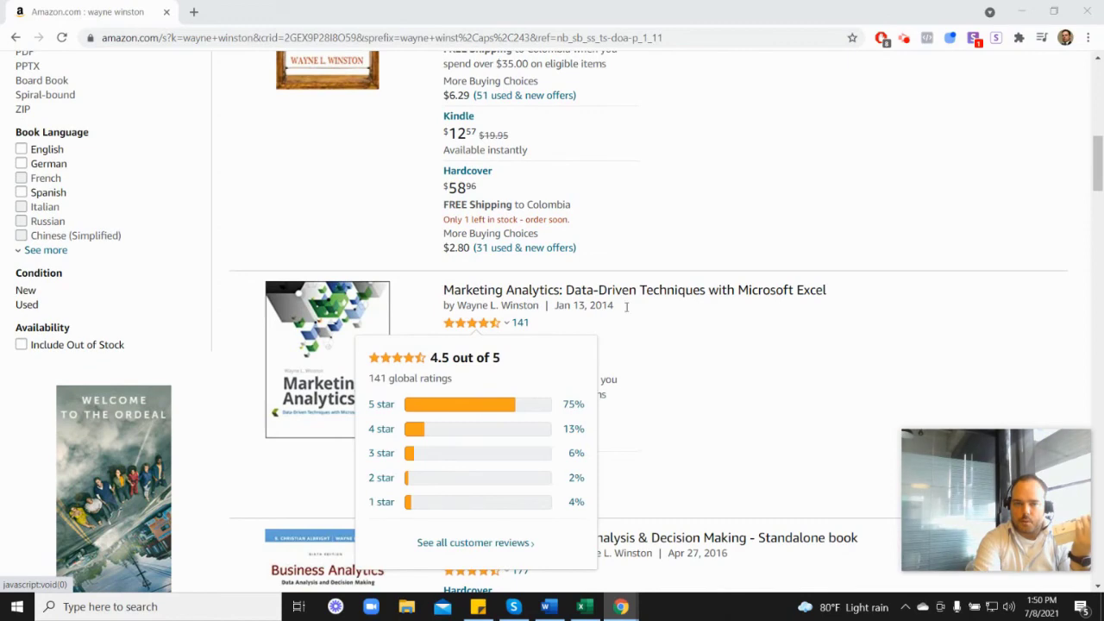
pyautogui.scroll(3, 643, 327)
pyautogui.scroll(2, 641, 329)
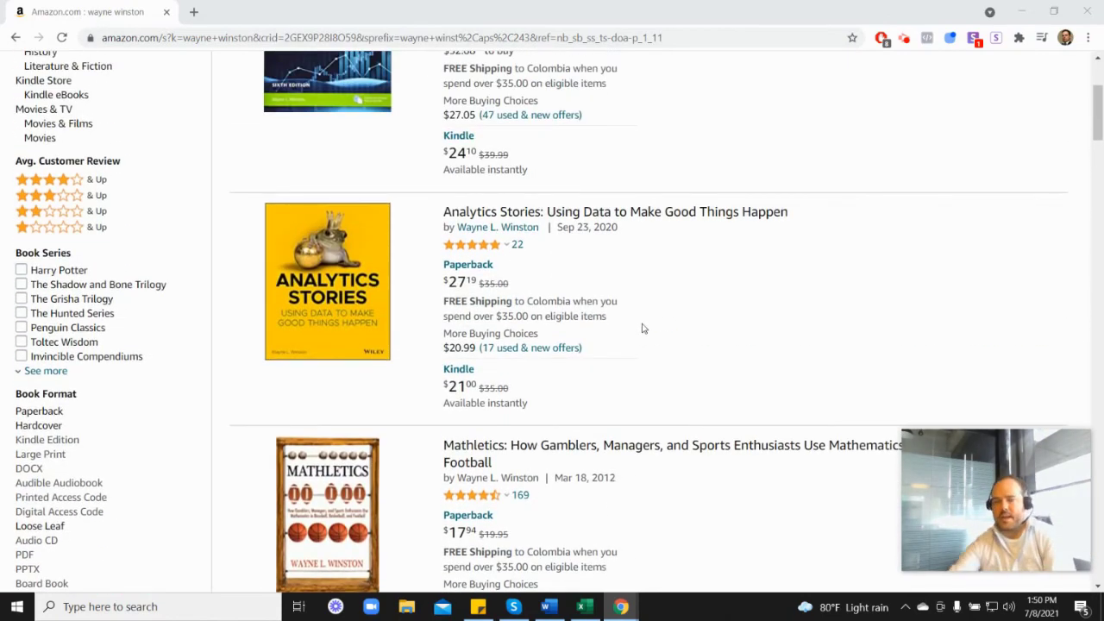